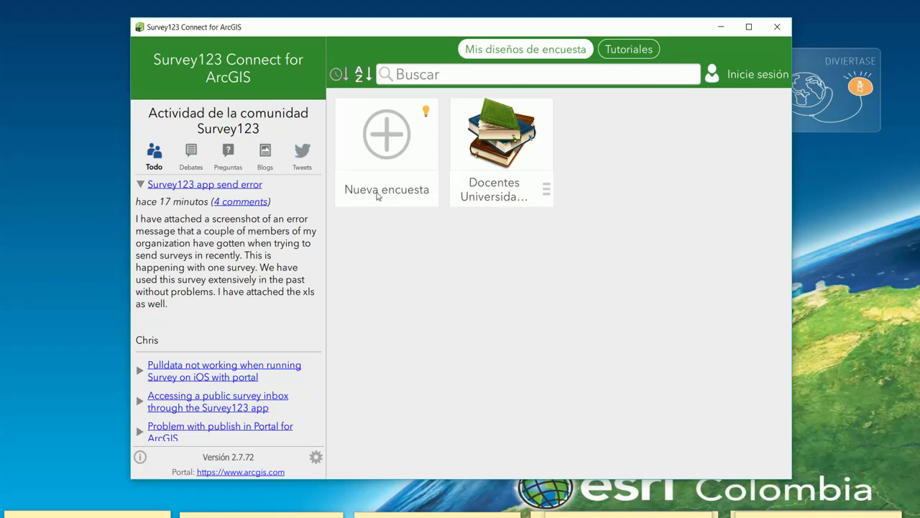
Create a new survey titled "3 de formulario" from the Advanced XLSForm template.
click(381, 193)
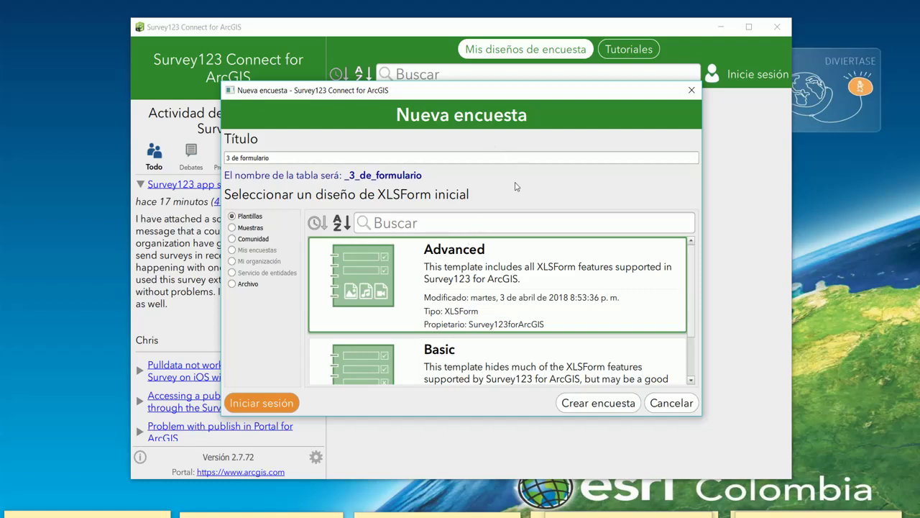
scroll(507, 276, down, 1)
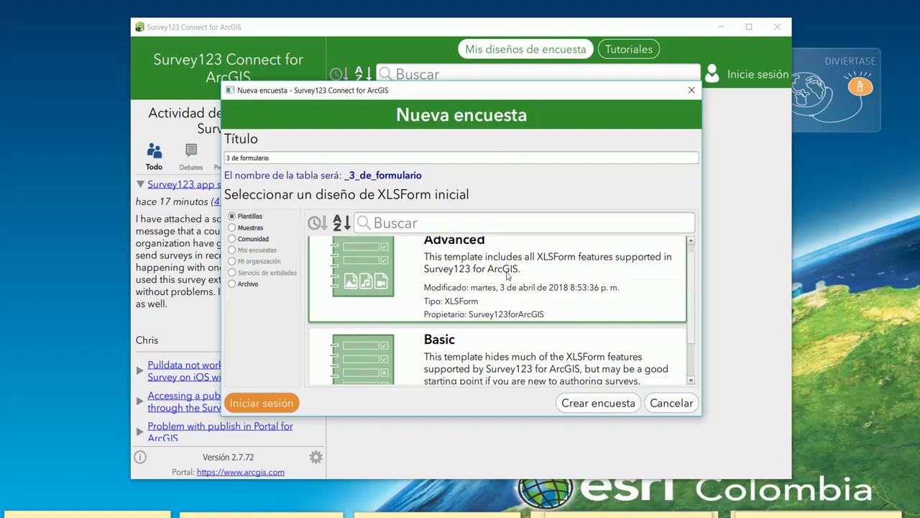
scroll(507, 276, up, 1)
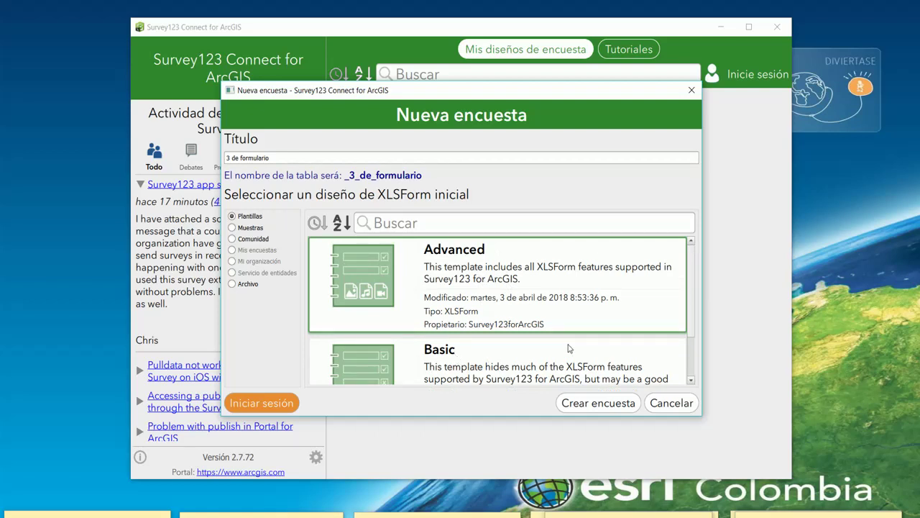
click(590, 405)
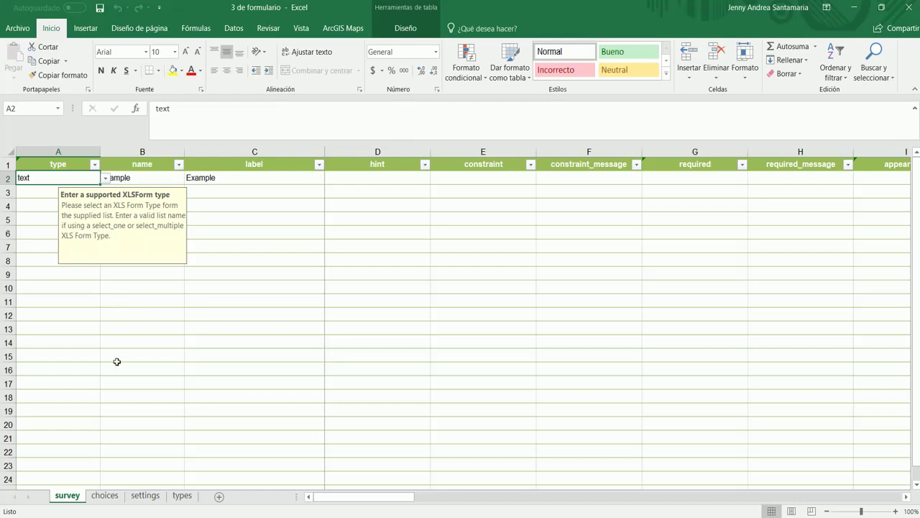
Examine the template workbook's choices and settings sheets, and the field types, required, read-only and appearance reference on the types sheet.
click(105, 496)
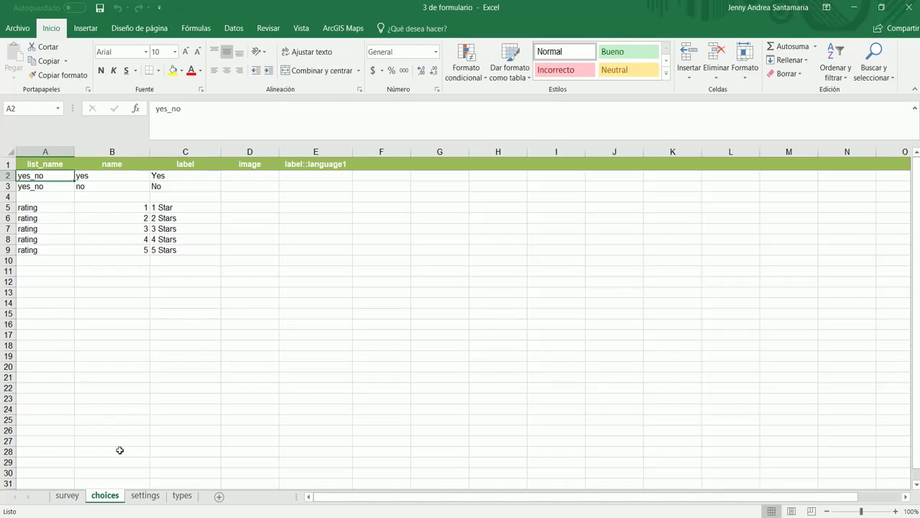
click(144, 496)
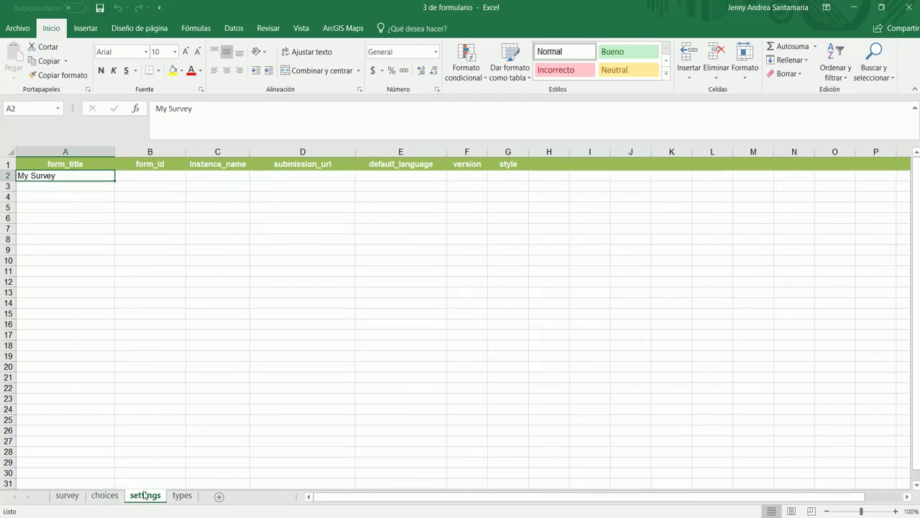
click(182, 495)
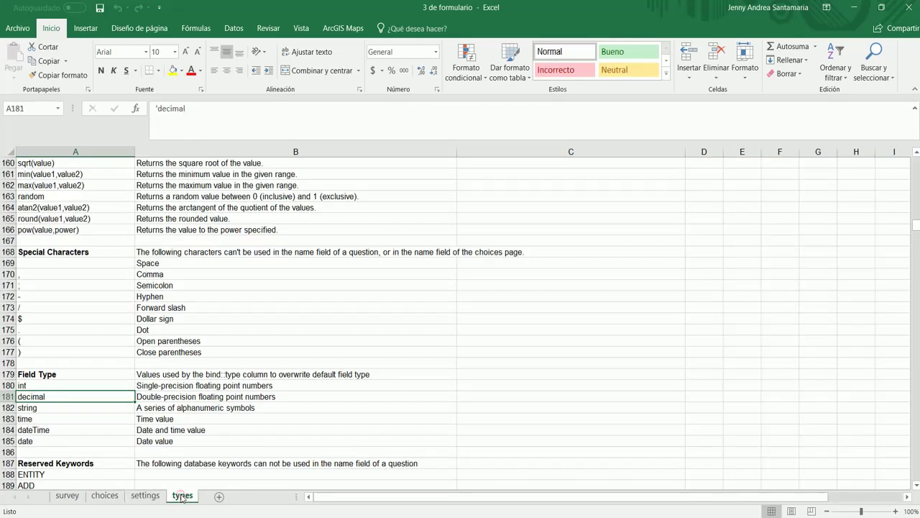
scroll(297, 311, up, 10)
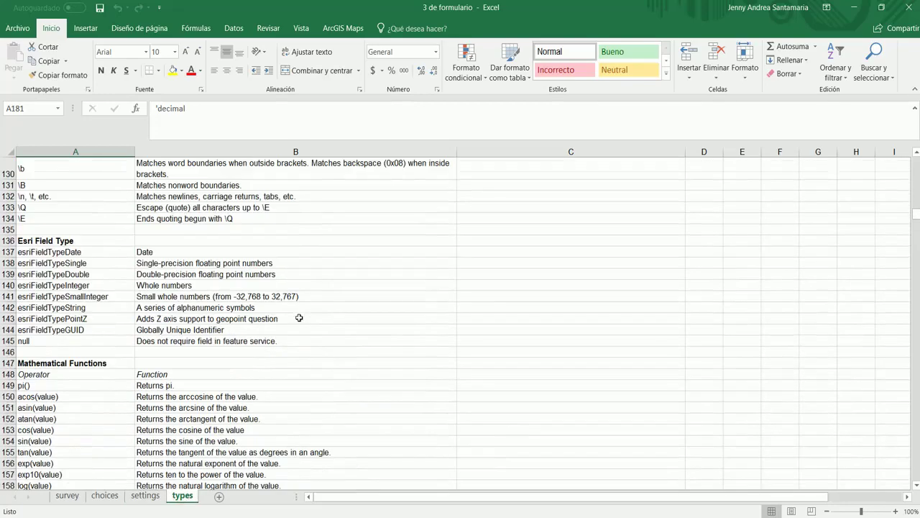
scroll(299, 318, up, 17)
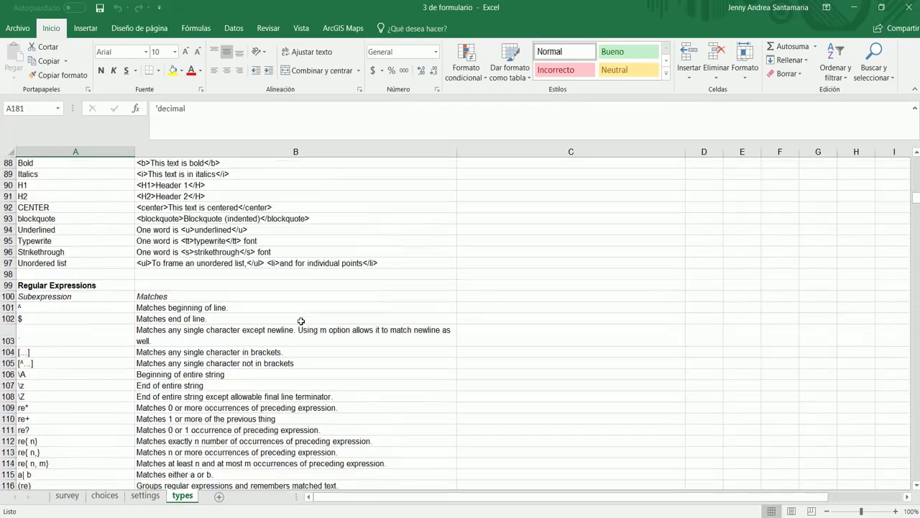
scroll(301, 321, up, 9)
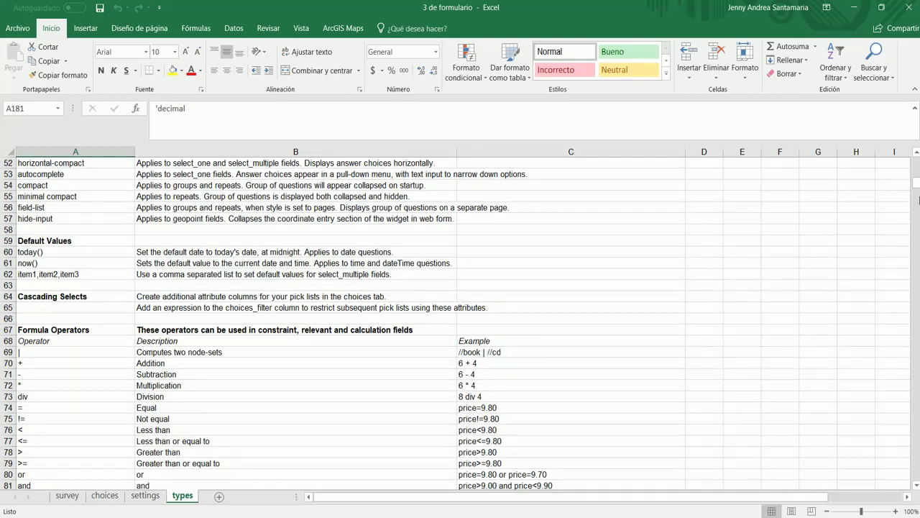
drag(917, 185, 914, 171)
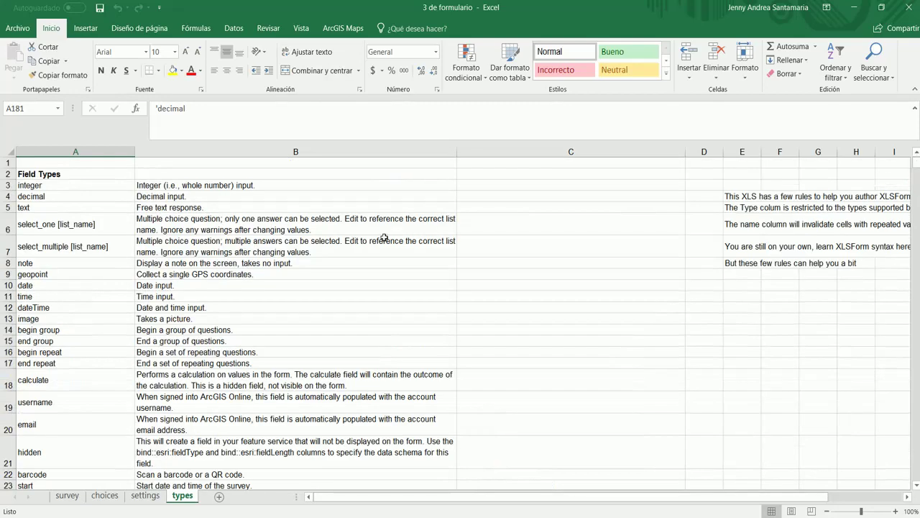
scroll(337, 280, down, 2)
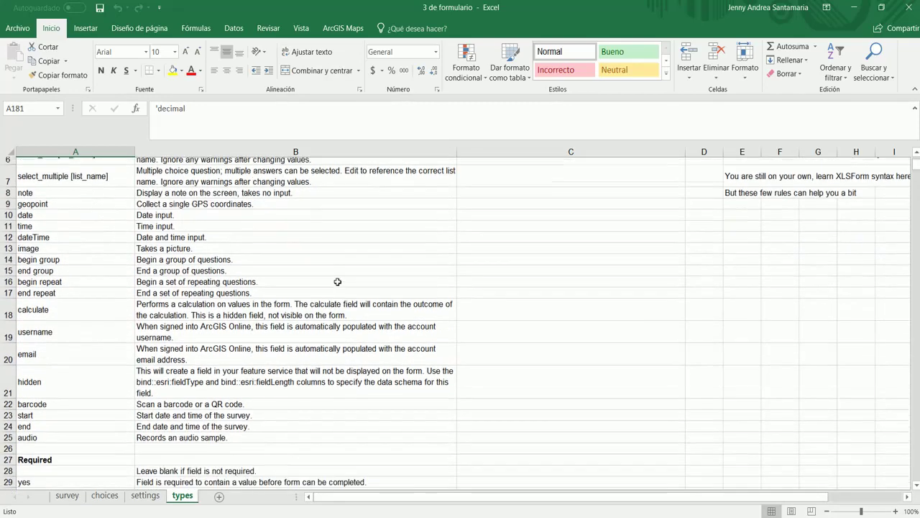
scroll(337, 283, down, 4)
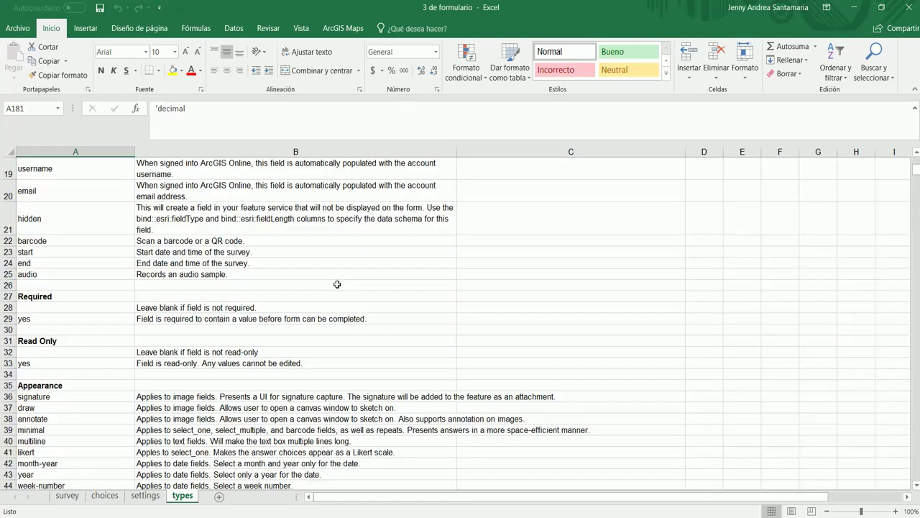
scroll(337, 284, up, 6)
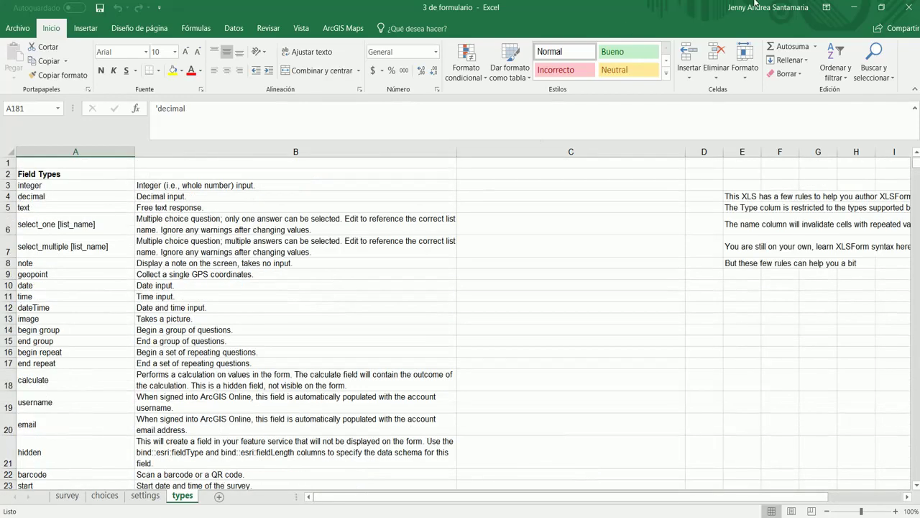
Close the template workbook without saving it and return to the list of survey designs in Survey123 Connect.
click(915, 10)
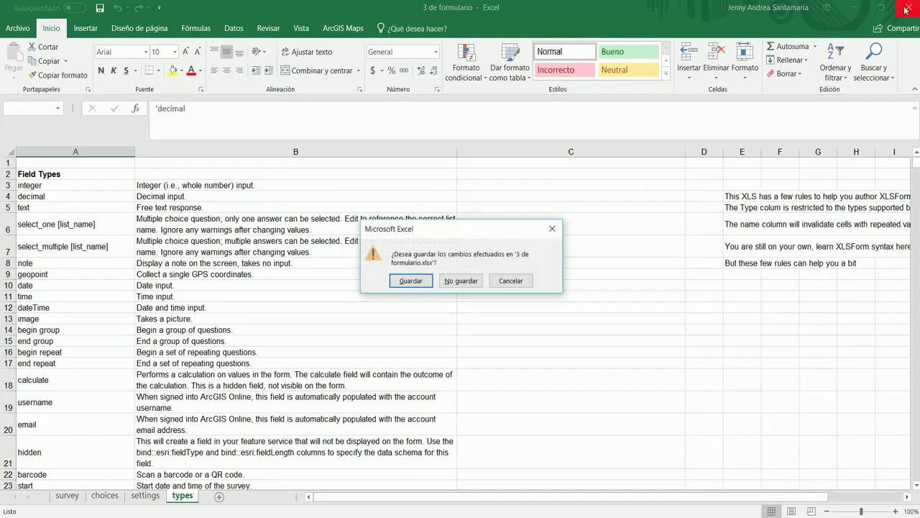
click(461, 280)
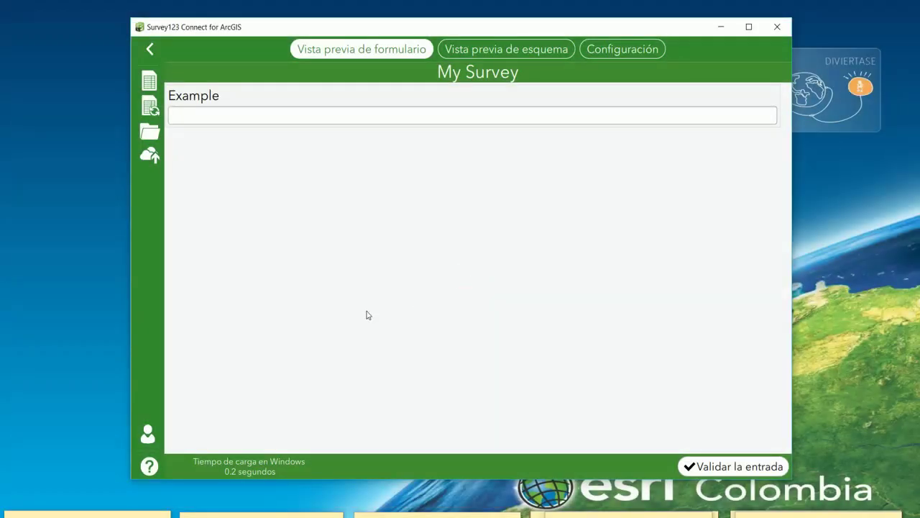
click(149, 48)
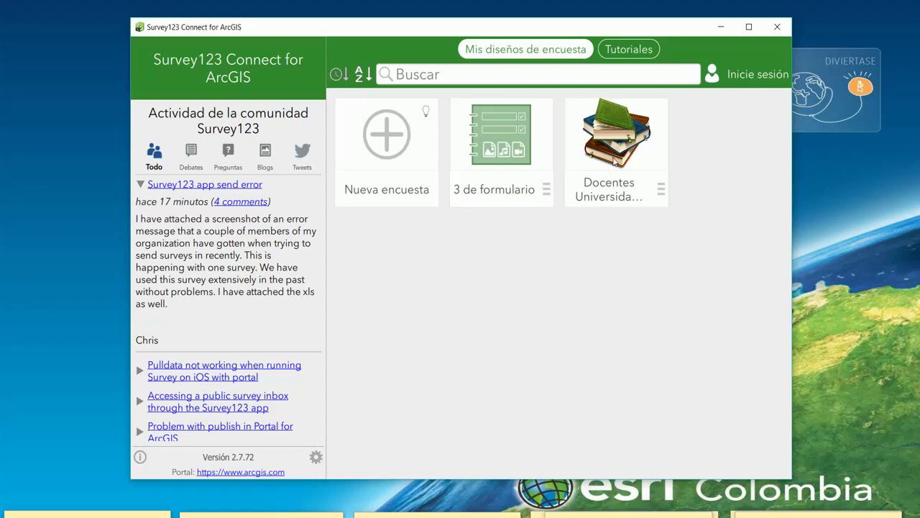
Open the existing "Docentes Universida…" survey design, look over its questions and refresh the form preview from its spreadsheet.
click(613, 157)
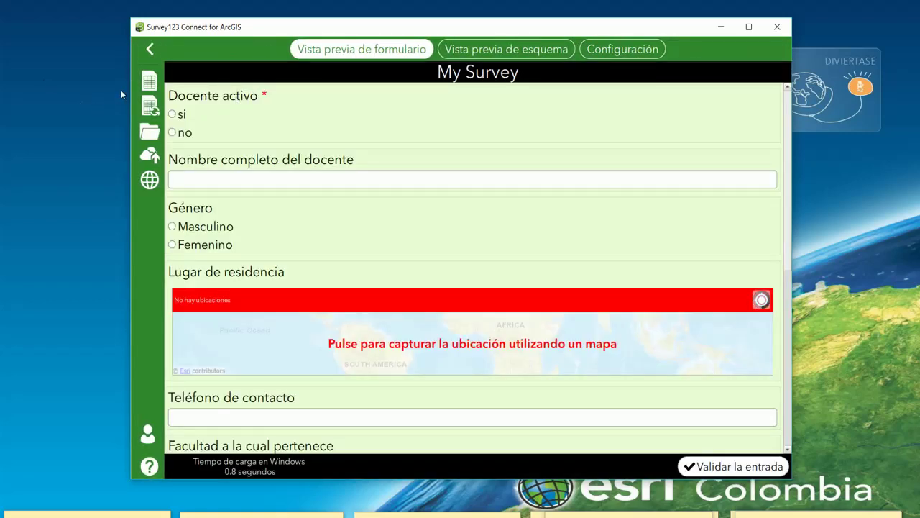
scroll(485, 199, down, 3)
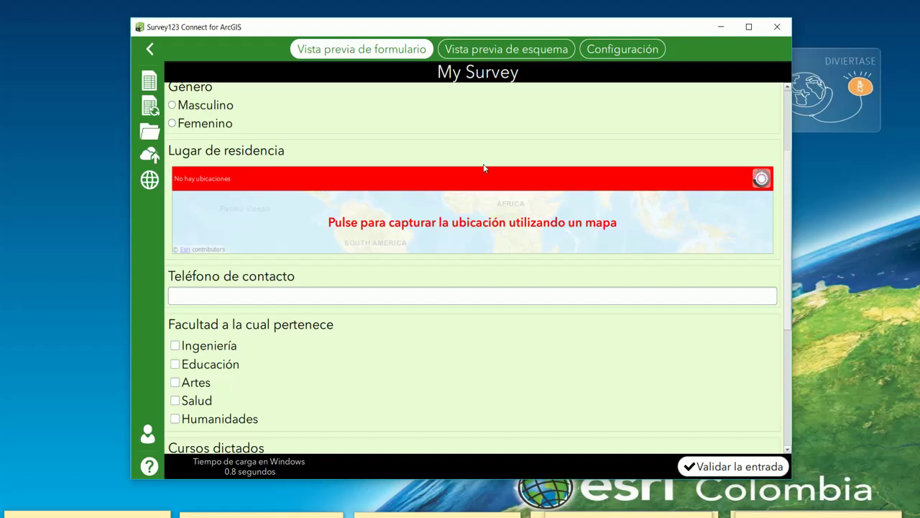
scroll(485, 144, up, 3)
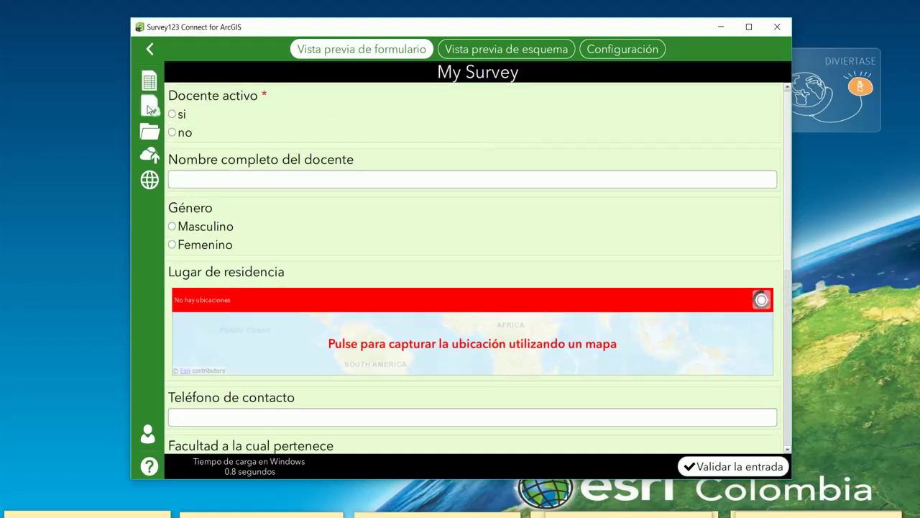
click(149, 109)
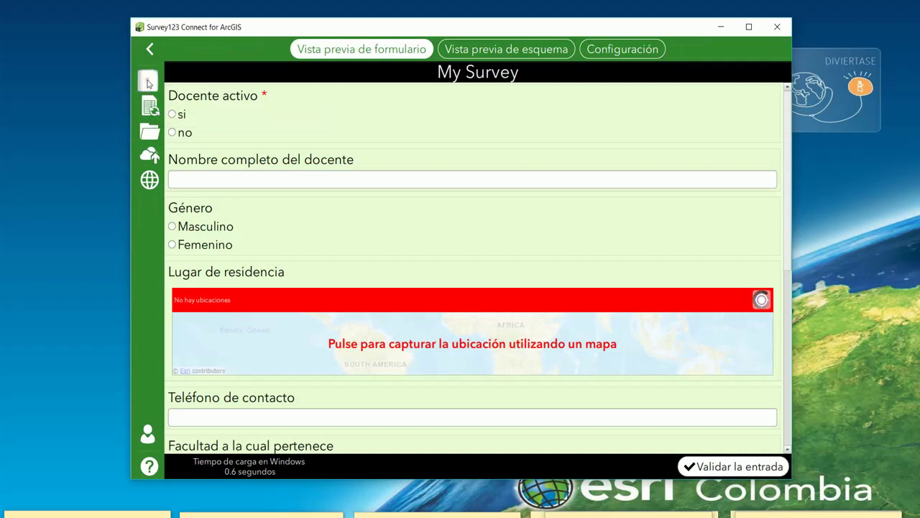
Open the survey's XLSForm spreadsheet and examine its question types, the relevant condition for Fecha de ingreso, and the matching choice lists.
click(147, 83)
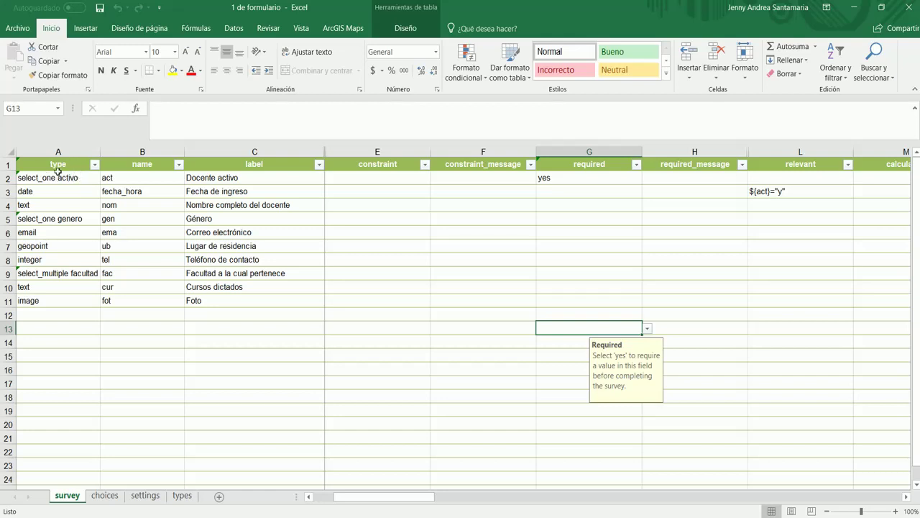
click(104, 495)
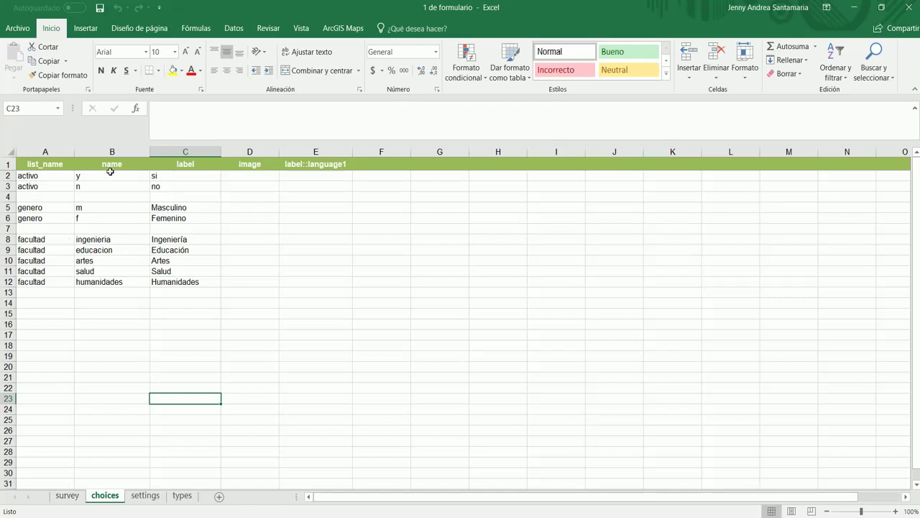
click(69, 496)
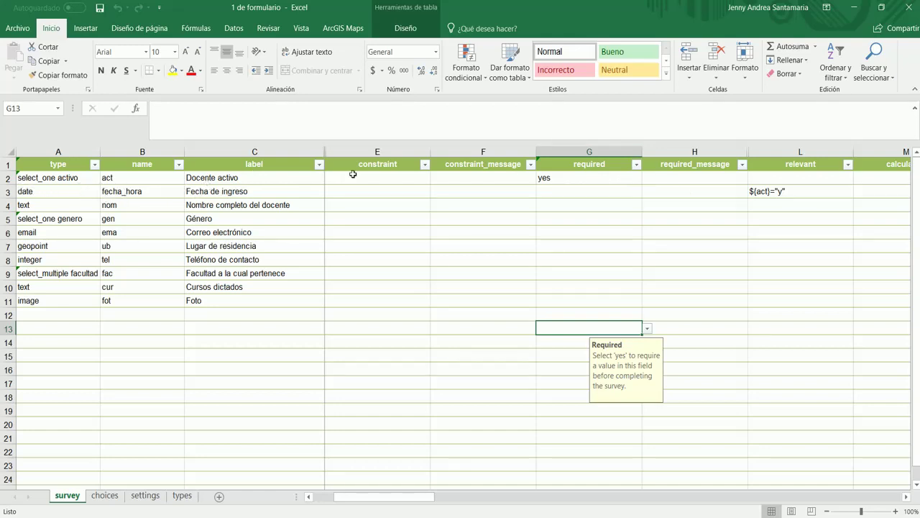
click(762, 191)
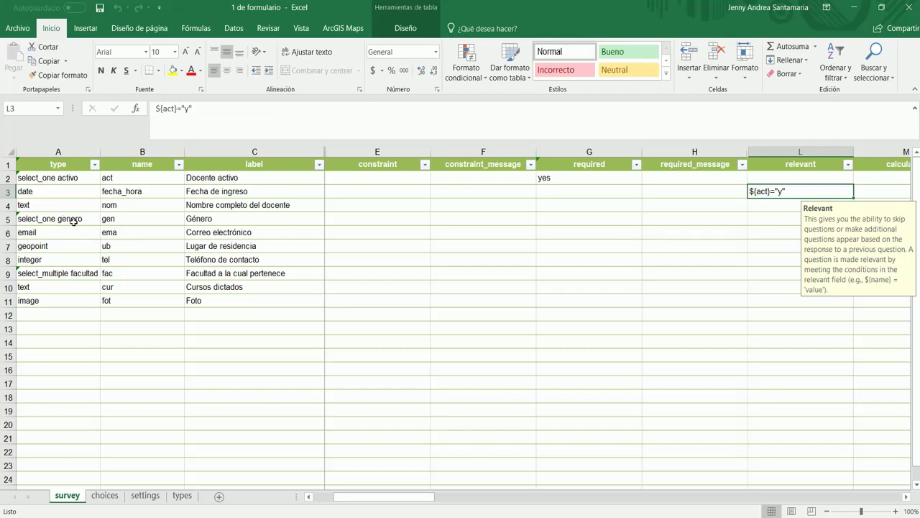
click(105, 495)
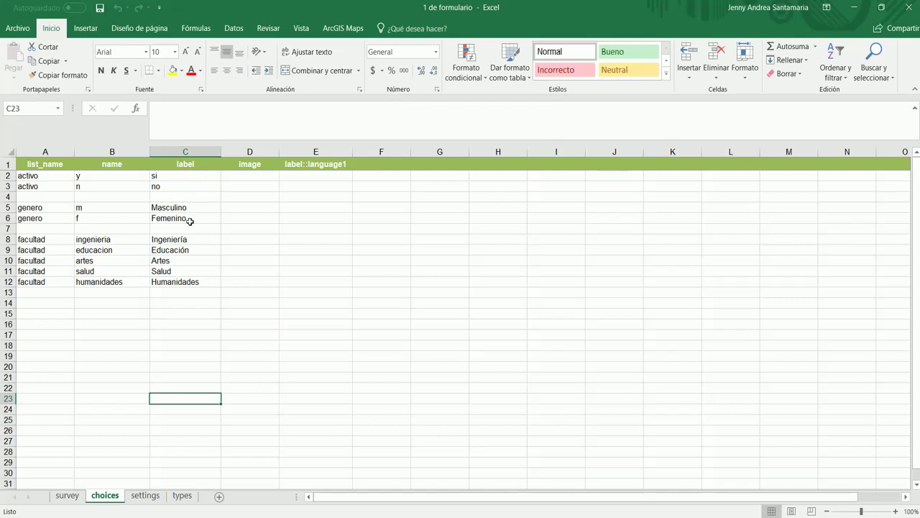
click(67, 496)
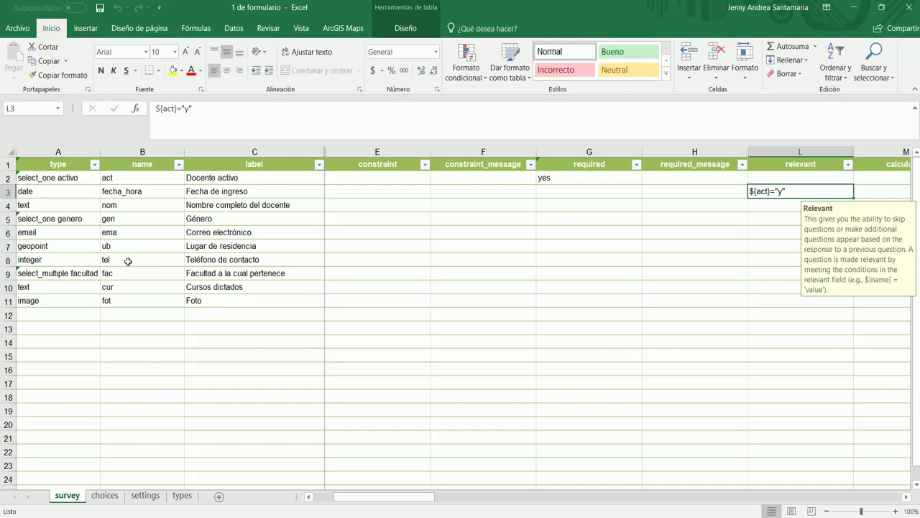
click(105, 495)
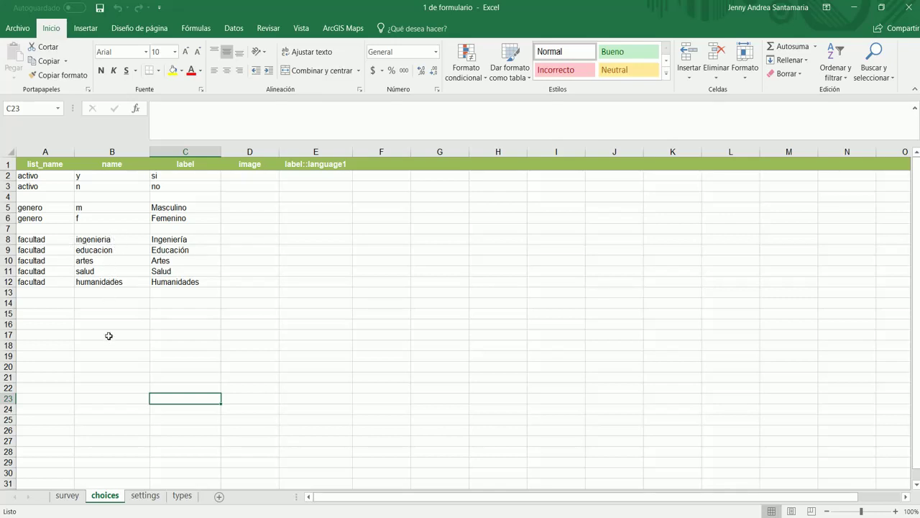
click(66, 495)
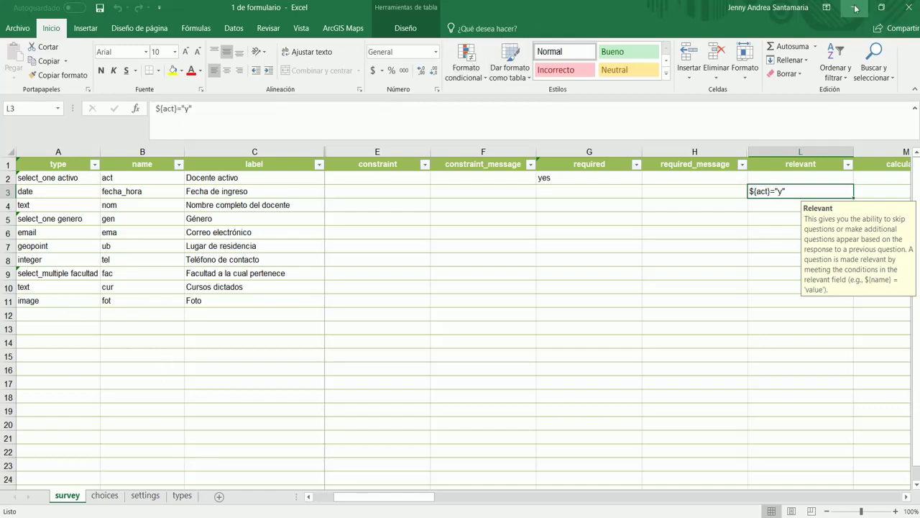
Save the "1 de formulario" workbook and switch back to Survey123 Connect to review the updated form preview.
click(100, 9)
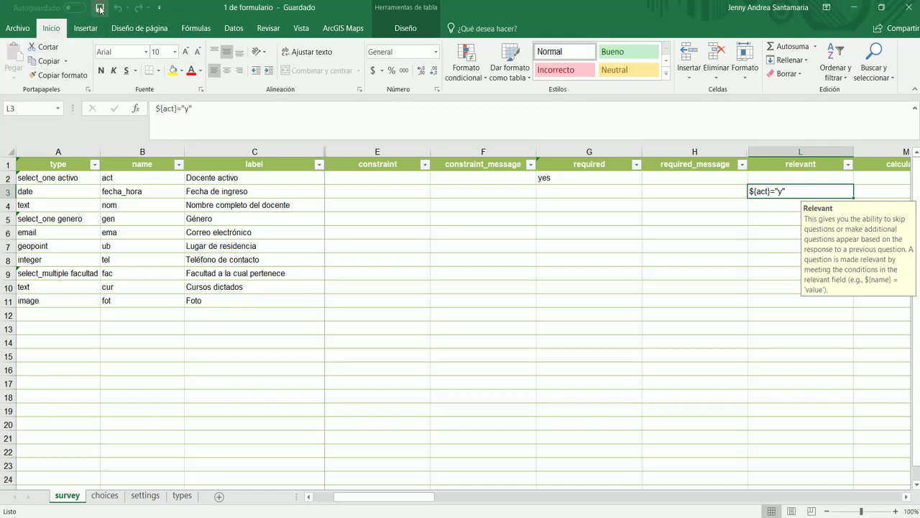
click(875, 9)
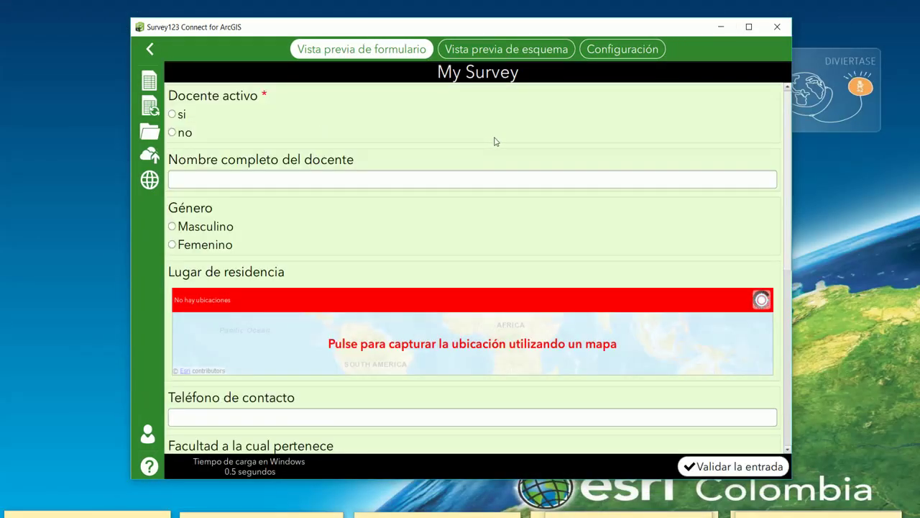
scroll(715, 197, down, 1)
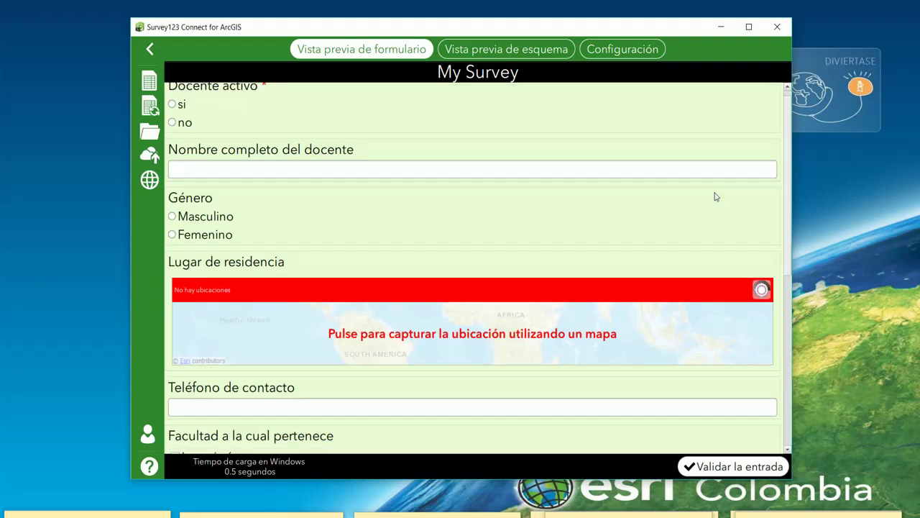
scroll(724, 195, down, 1)
scroll(724, 195, up, 2)
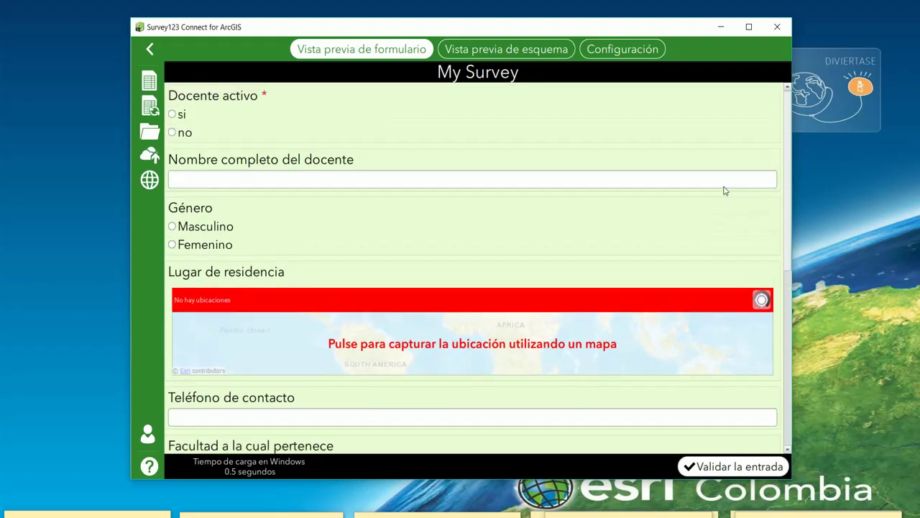
scroll(770, 111, down, 2)
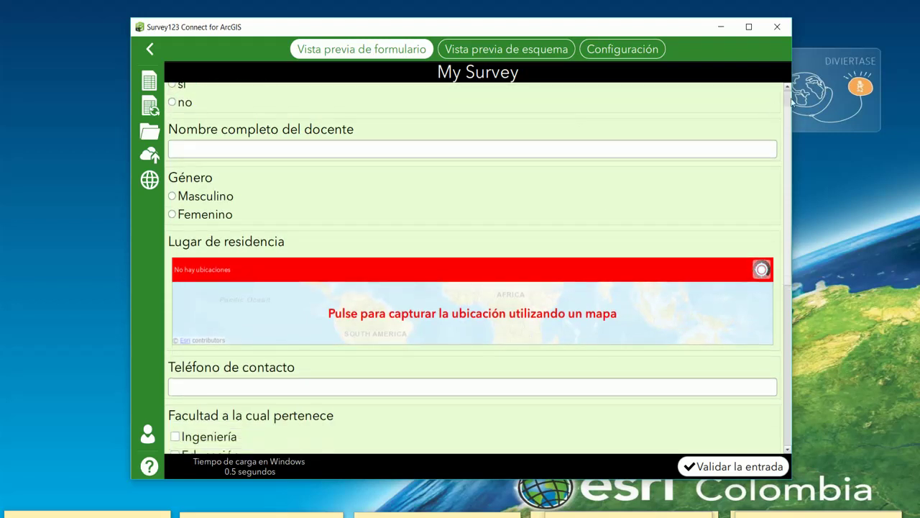
scroll(791, 115, down, 4)
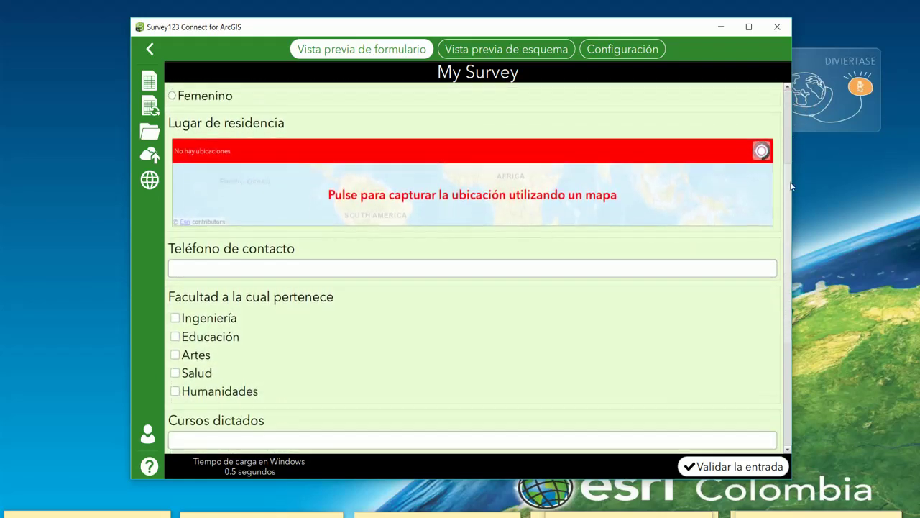
Test the condition on Fecha de ingreso in the form preview by answering Docente activo with si and switching it to no.
scroll(790, 143, up, 2)
scroll(791, 142, up, 3)
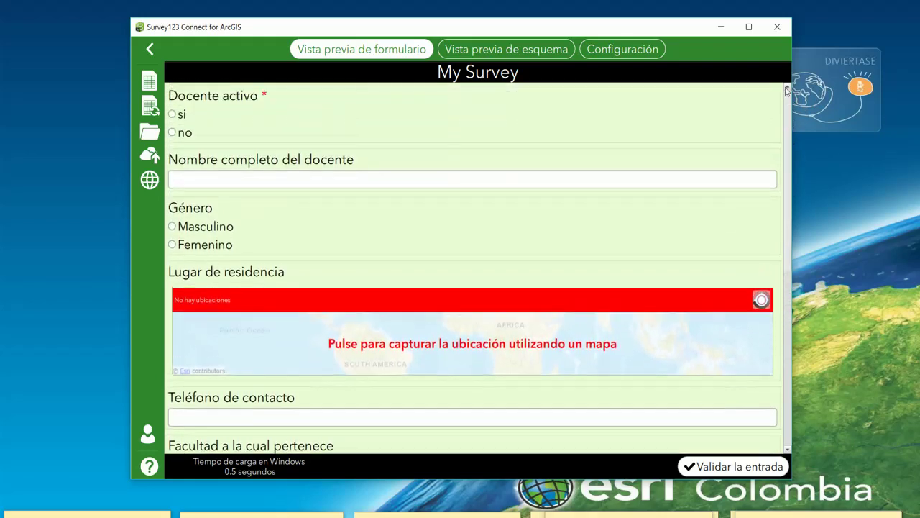
click(171, 115)
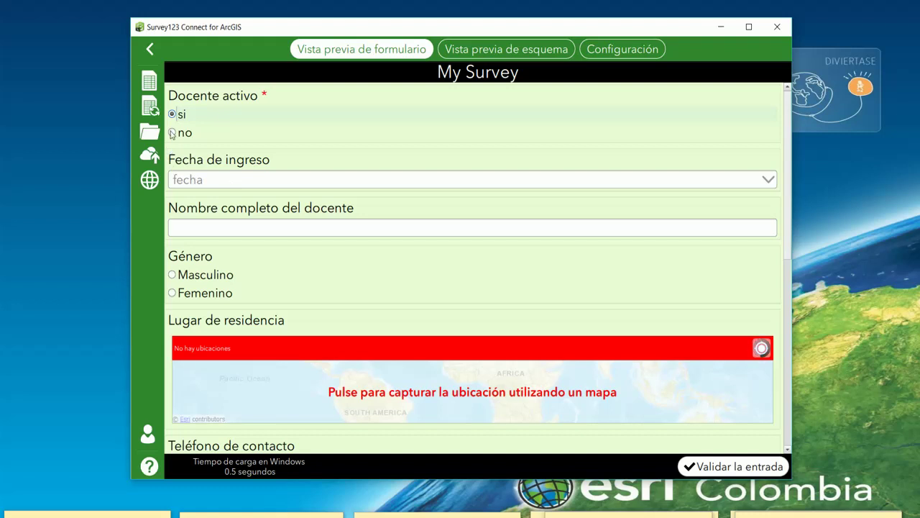
click(173, 133)
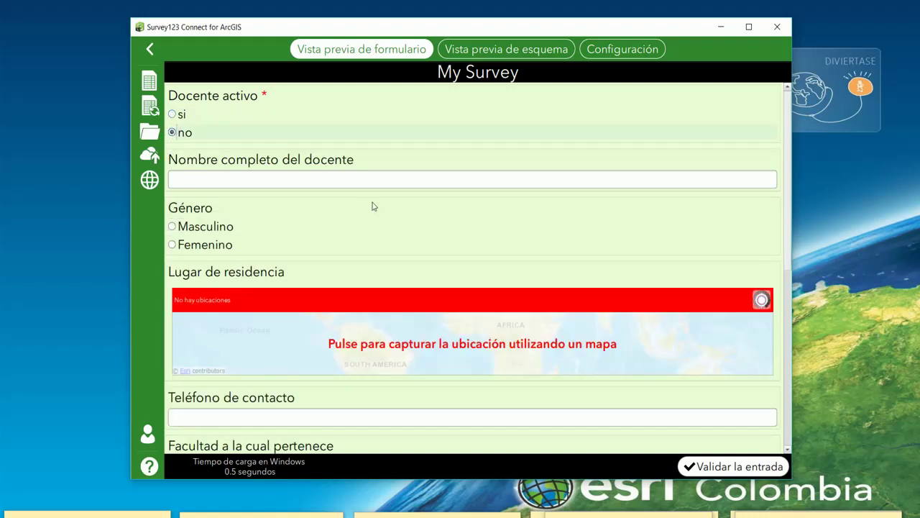
Review the remaining preview questions down to Foto, return to the start of the form and open the survey's general settings.
scroll(461, 273, down, 1)
scroll(510, 389, down, 2)
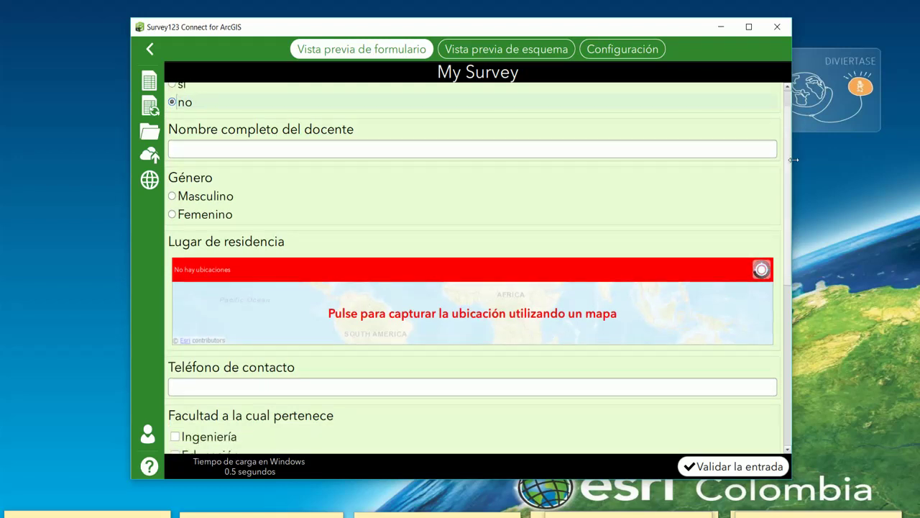
drag(787, 101, 618, 295)
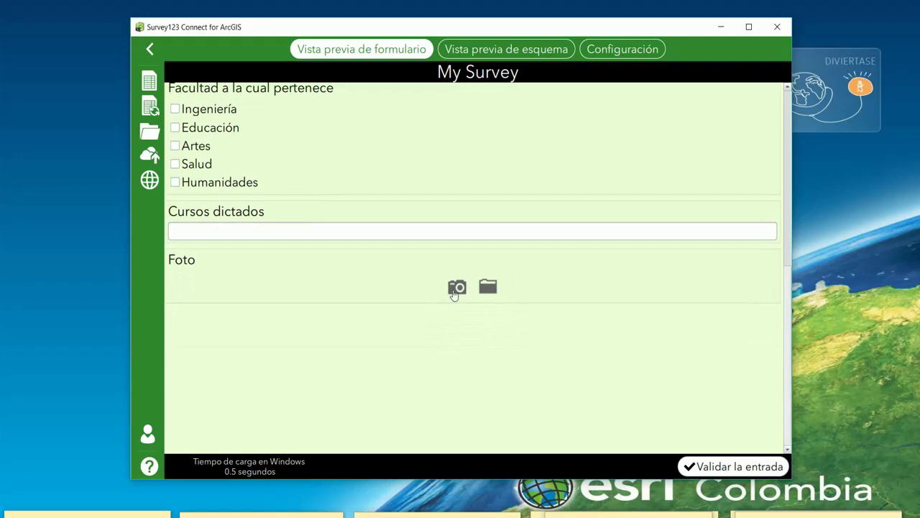
scroll(791, 227, up, 5)
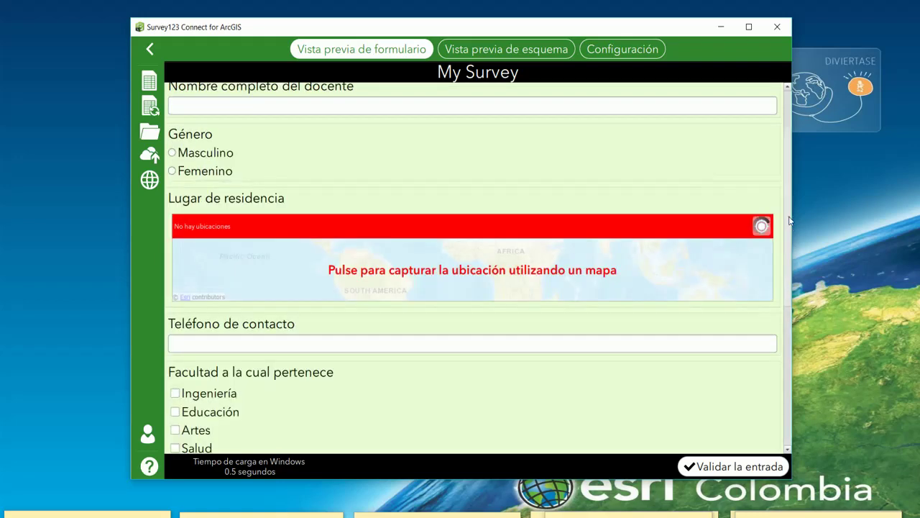
scroll(783, 389, down, 5)
drag(790, 434, 788, 170)
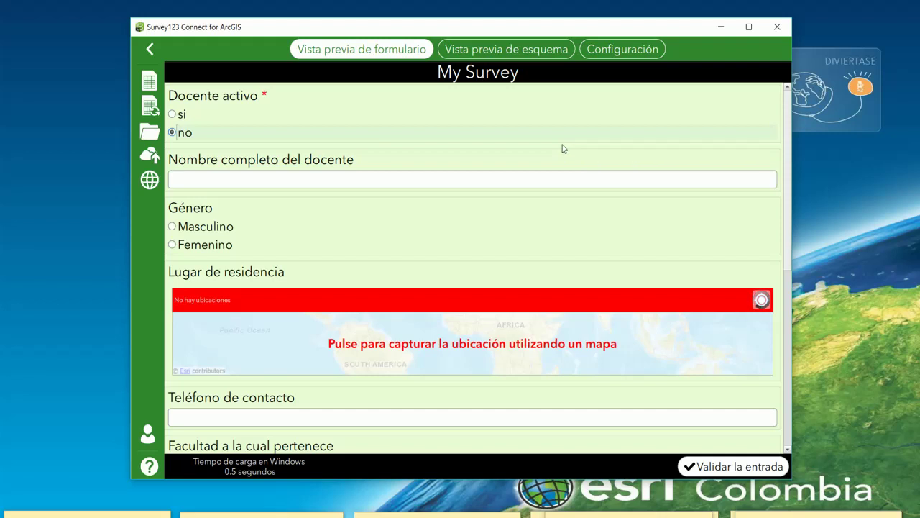
click(615, 49)
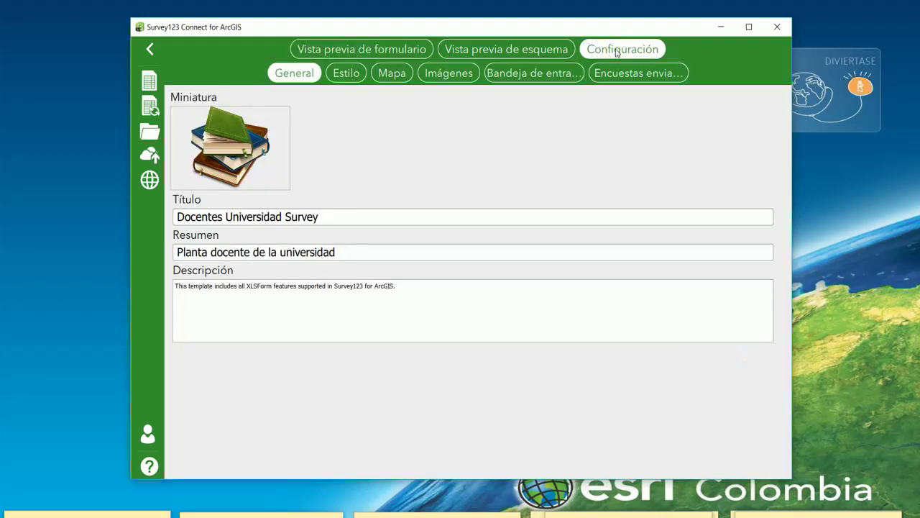